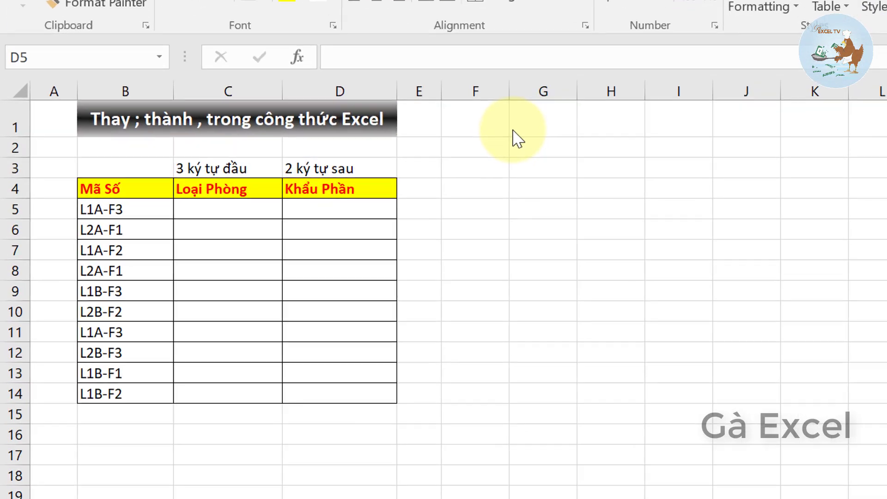
Step: Try entering =LEFT(B5,3) in C5; Excel rejects it with a formula error
left_click(129, 189)
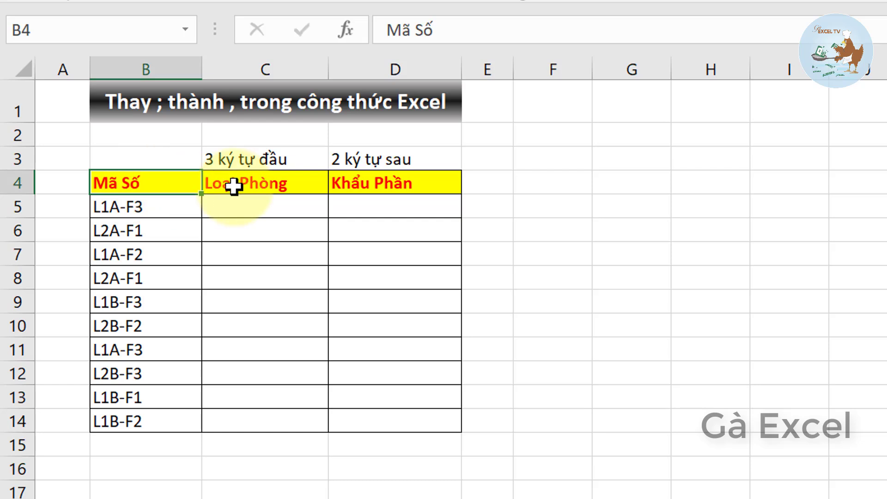
left_click(270, 188)
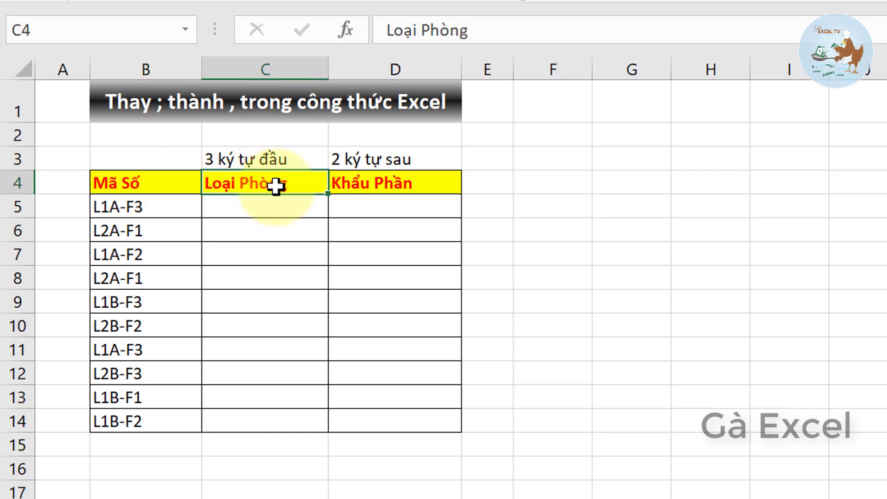
left_click(395, 185)
left_click(273, 208)
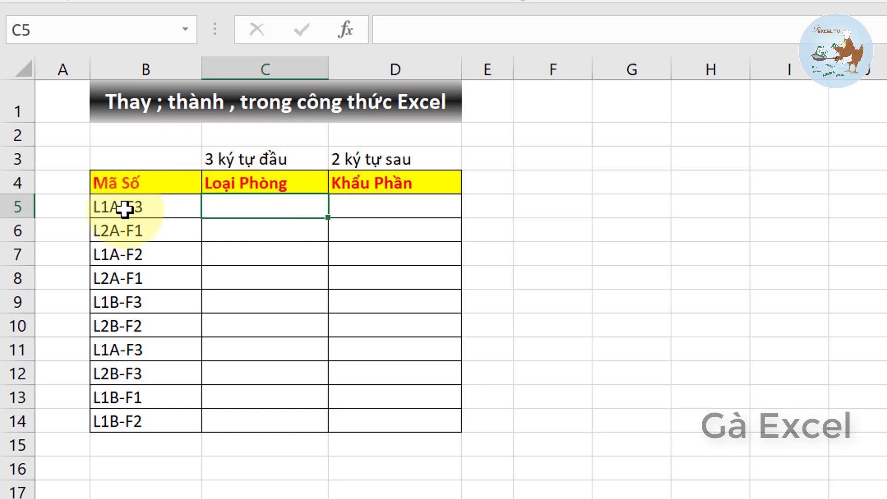
type("=l")
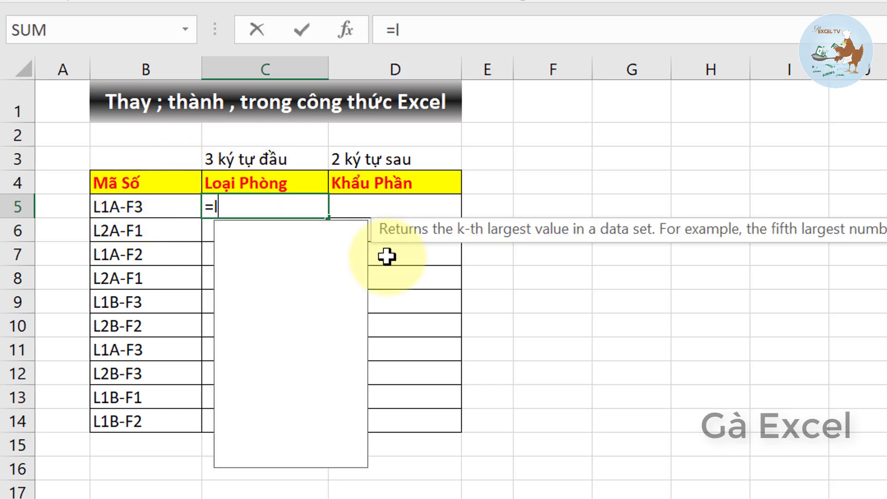
type("e")
key("Tab")
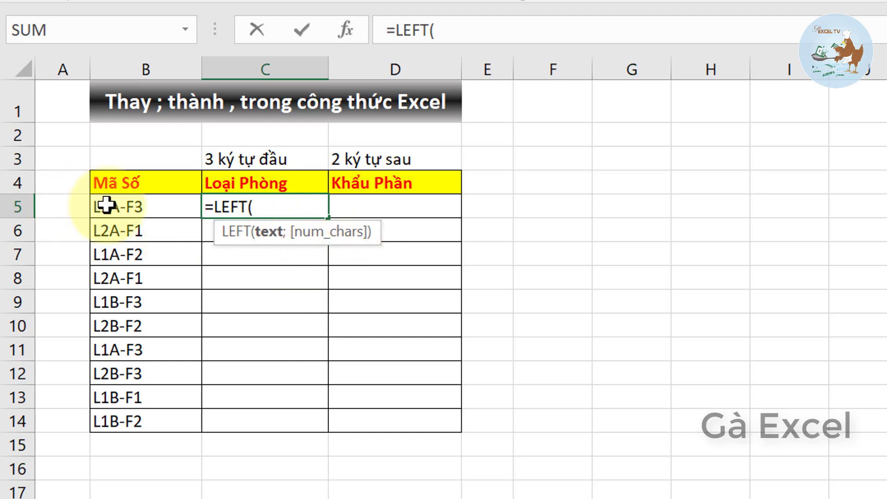
left_click(138, 205)
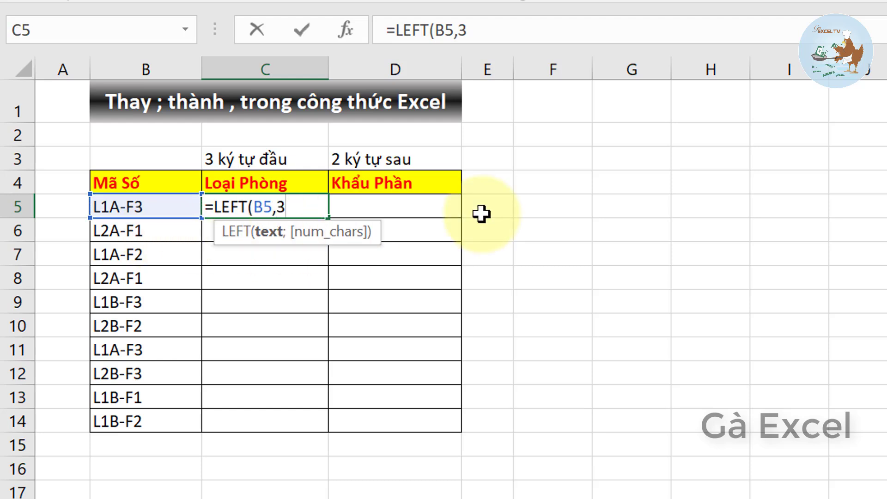
key("Return")
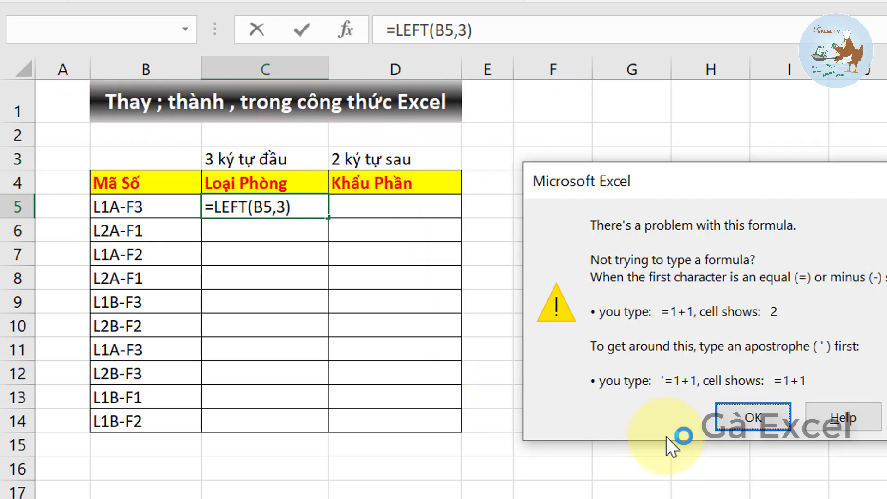
Step: Dismiss the error and change C5's formula to =LEFT(B5;3) so it returns L1A
left_click(740, 418)
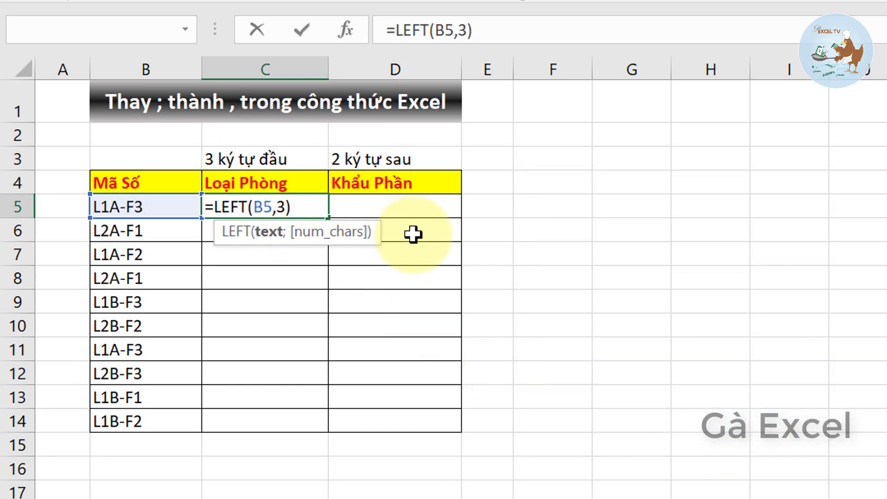
key("BackSpace")
type(";")
key("Return")
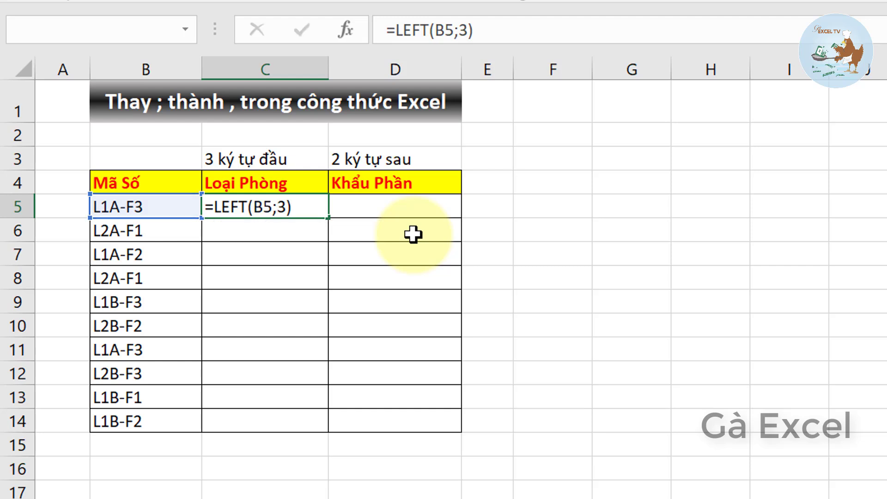
key("Up")
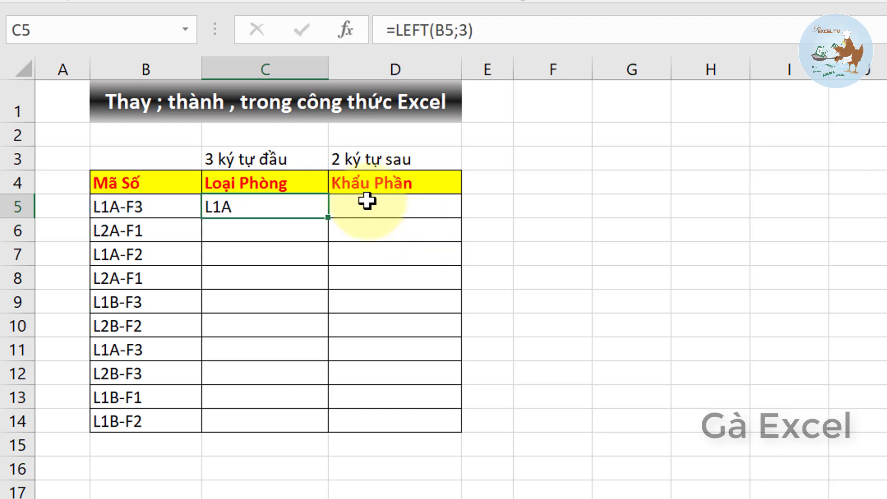
Step: Enter =RIGHT(B5;2) in D5 so it returns F3
left_click(368, 201)
type("=ri")
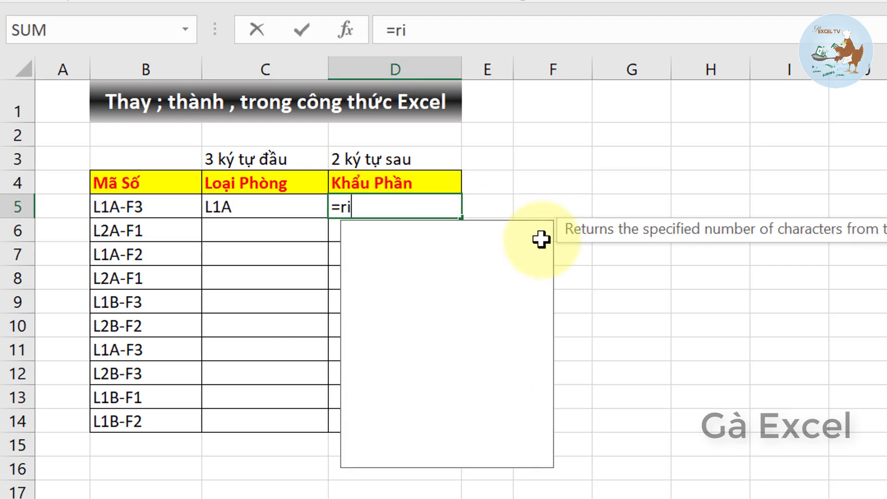
key("Tab")
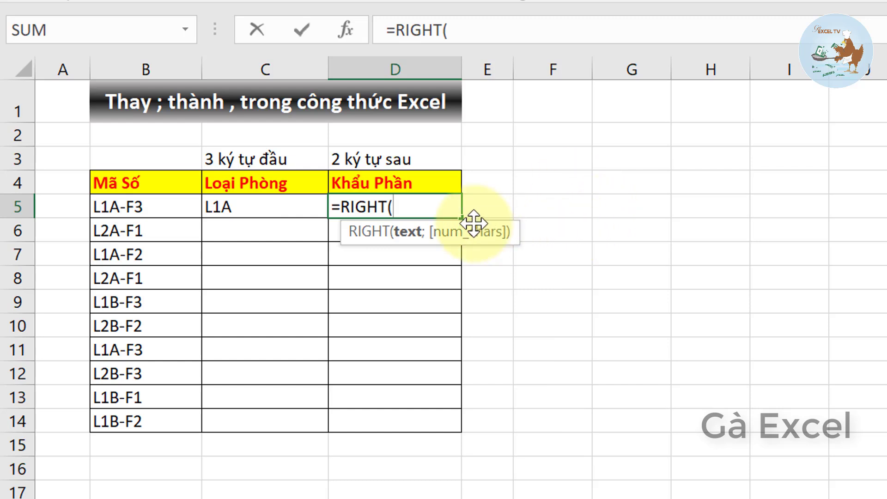
left_click(142, 206)
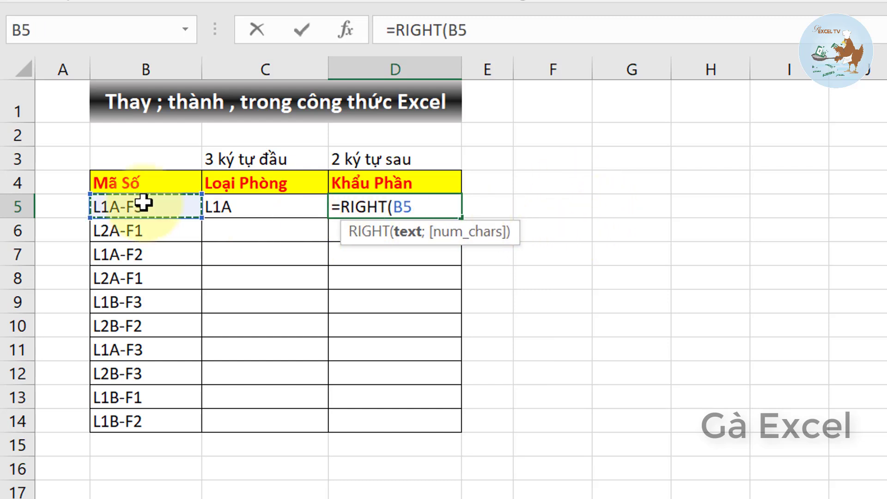
type(";2")
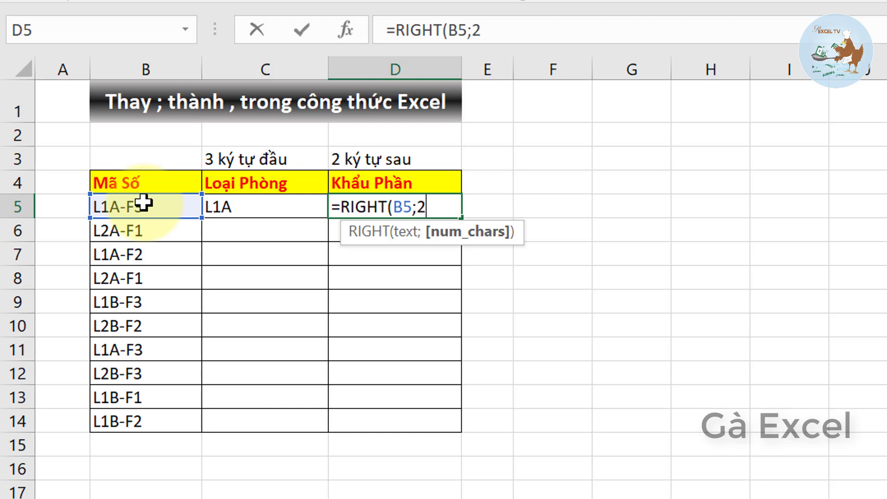
key("Return")
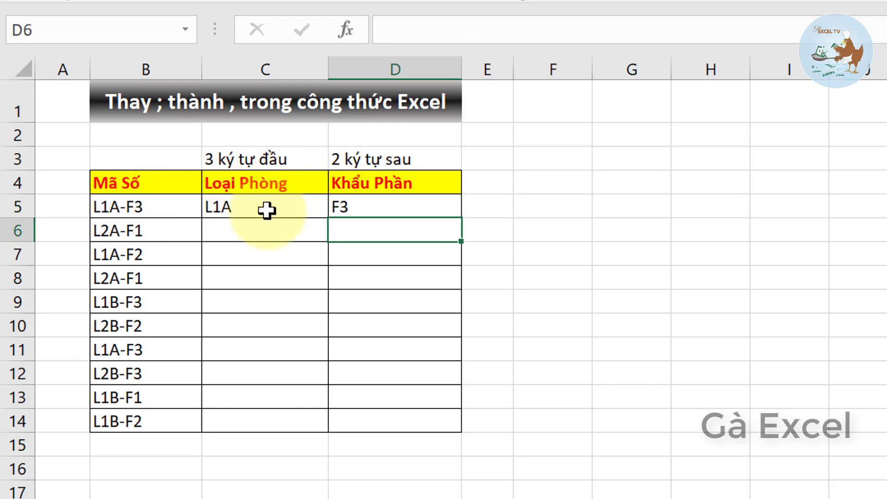
Step: Fill the LEFT and RIGHT formulas in C5:D5 down through row 14
left_click_drag(267, 210, 392, 208)
double_click(464, 219)
left_click(248, 208)
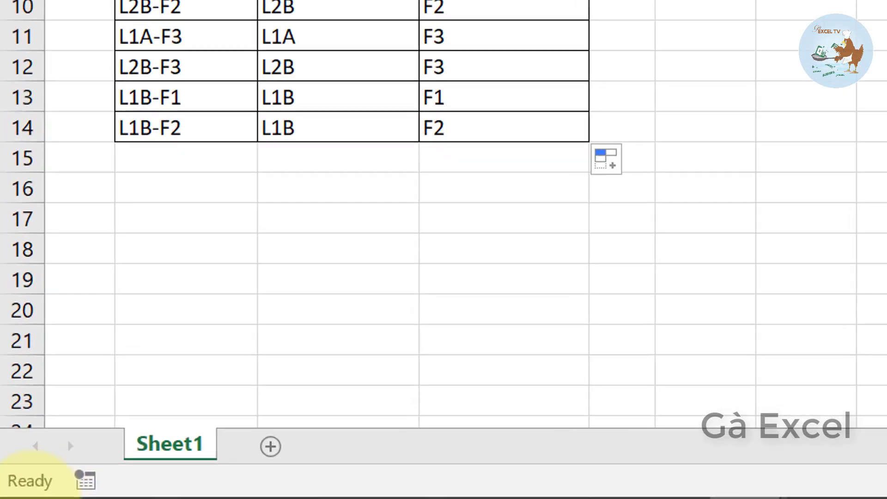
Step: Search the Windows Start menu for 'control' to find Control Panel
left_click(33, 491)
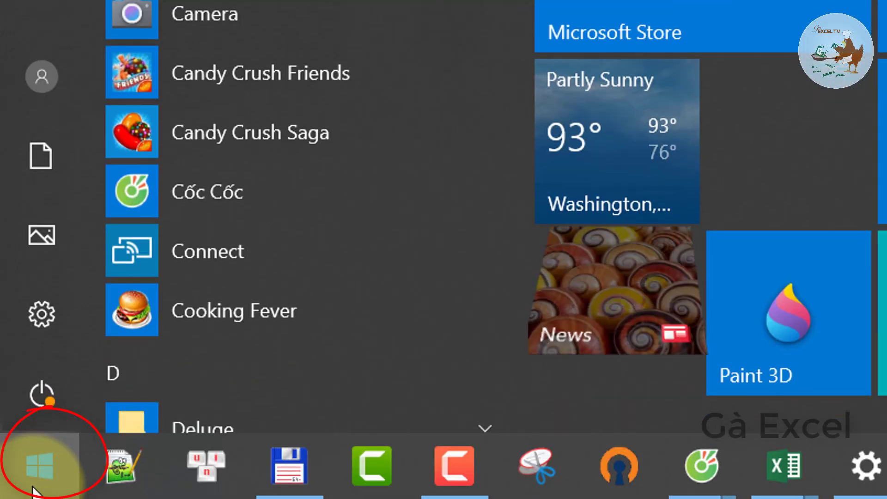
key("super")
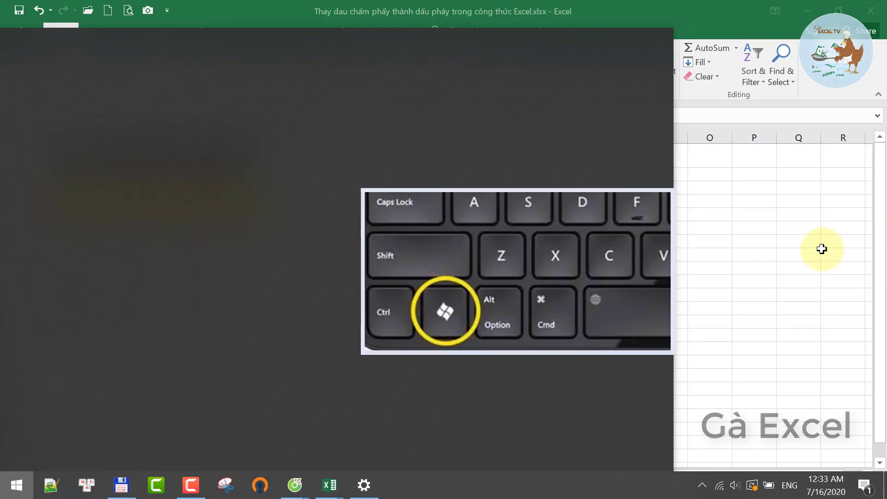
key("super")
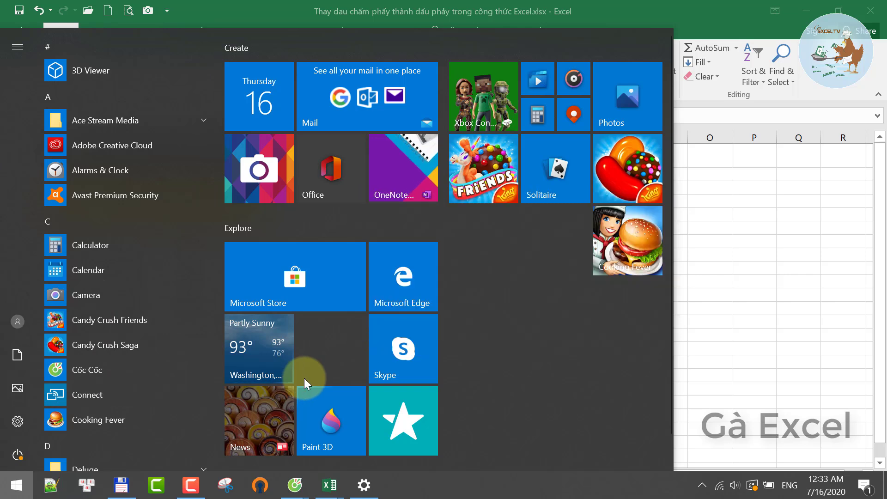
key("super")
key("super")
type("control")
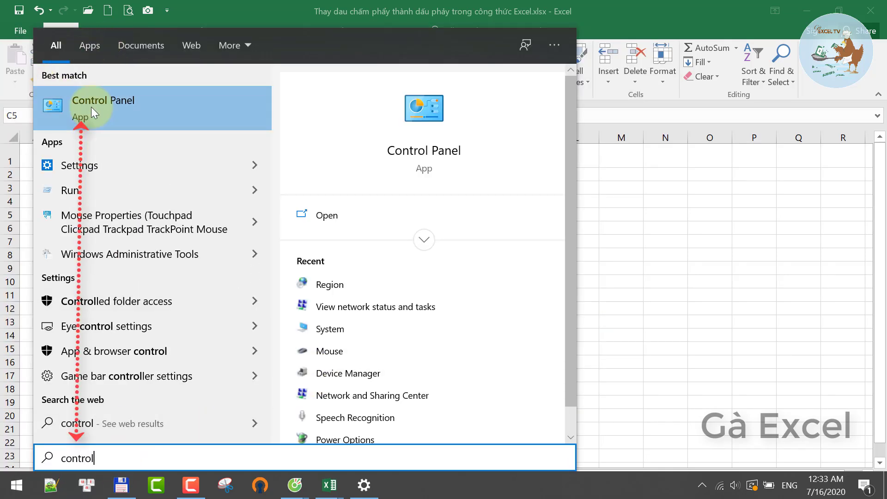
Step: Open Control Panel, view items as Large icons, and open Region settings
left_click(115, 104)
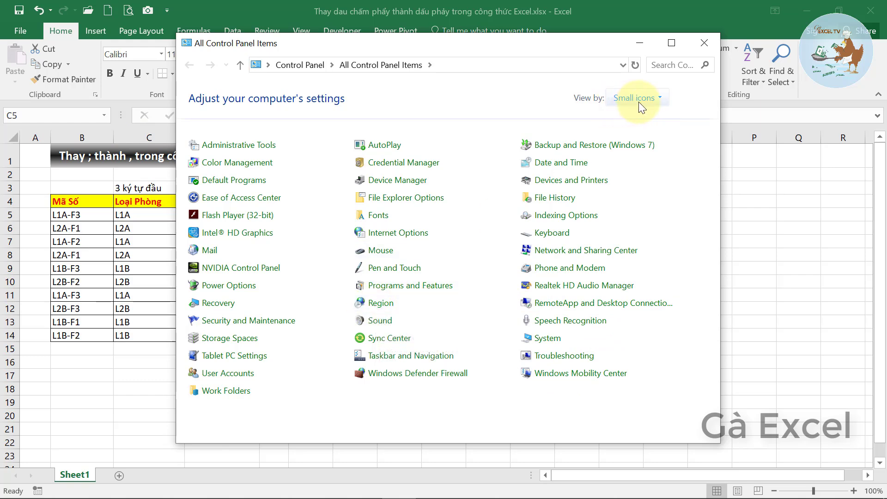
left_click(637, 99)
left_click(644, 114)
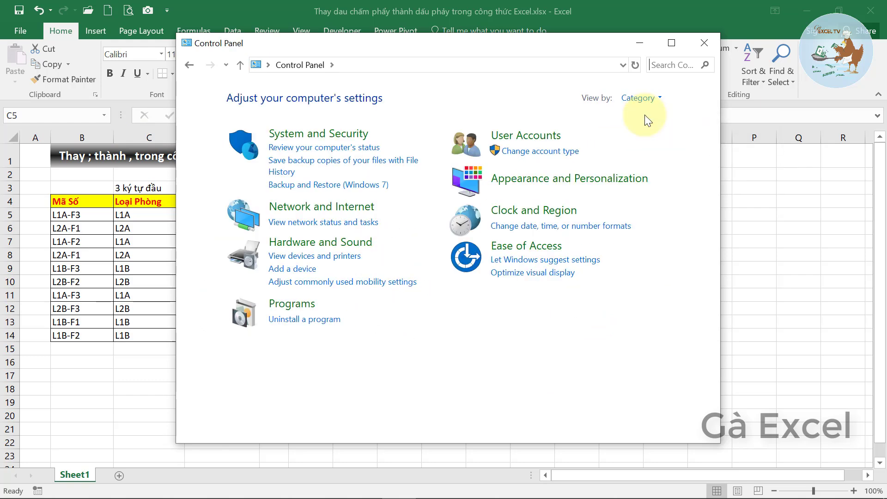
left_click(658, 97)
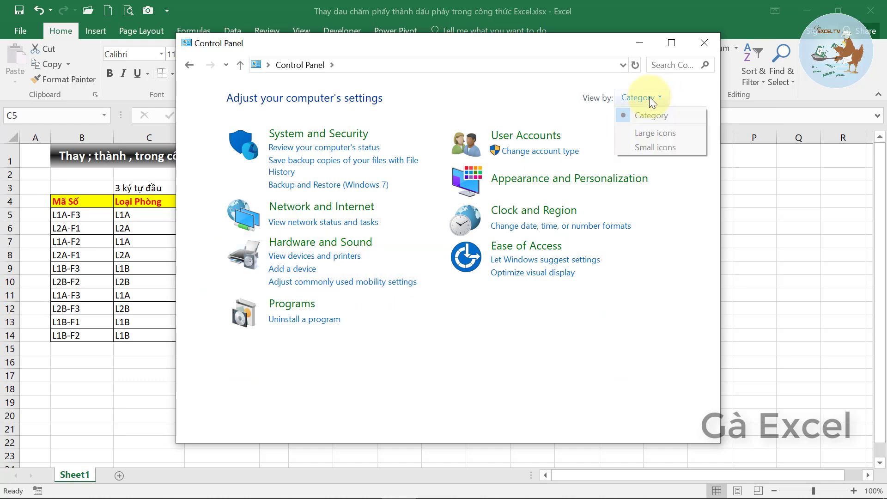
left_click(647, 149)
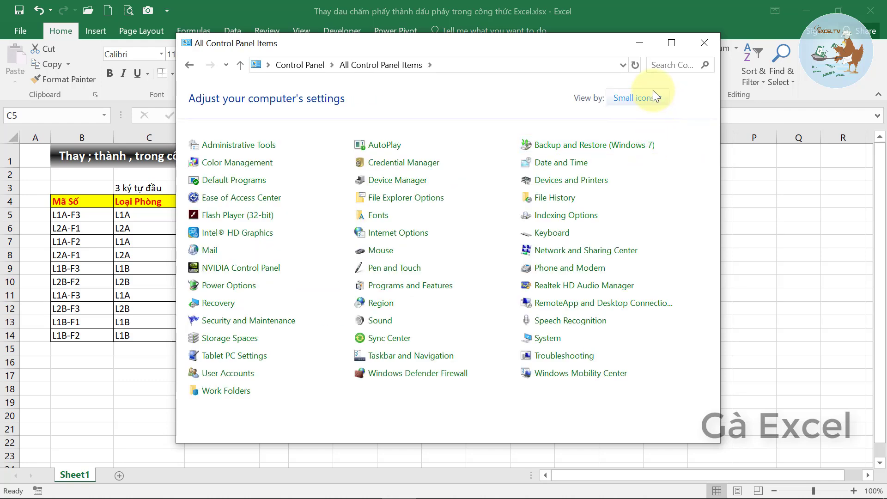
left_click(658, 95)
left_click(647, 132)
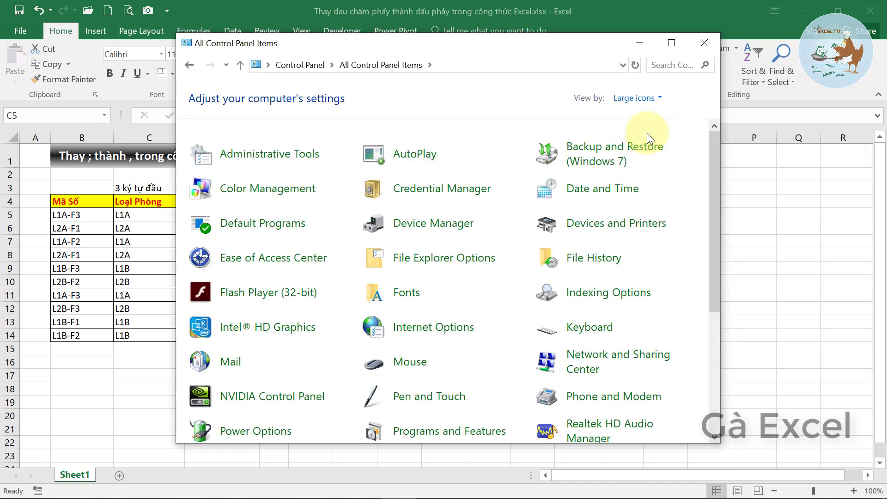
left_click_drag(712, 234, 716, 331)
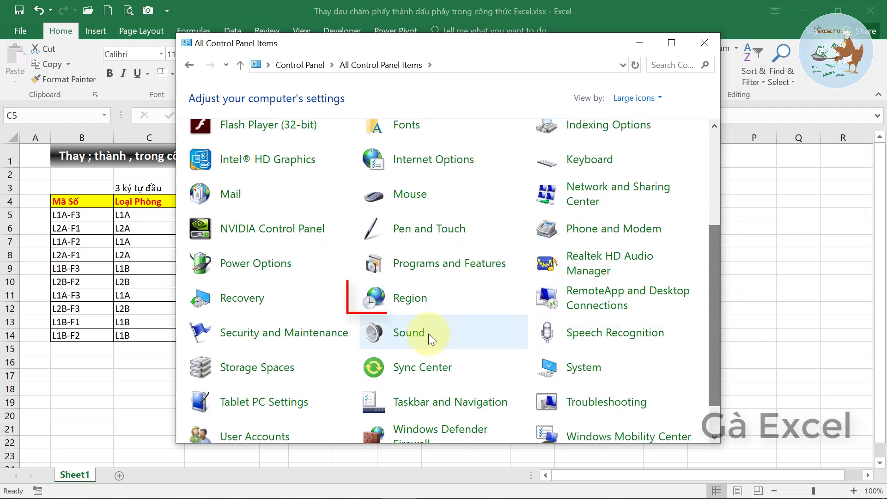
left_click(410, 298)
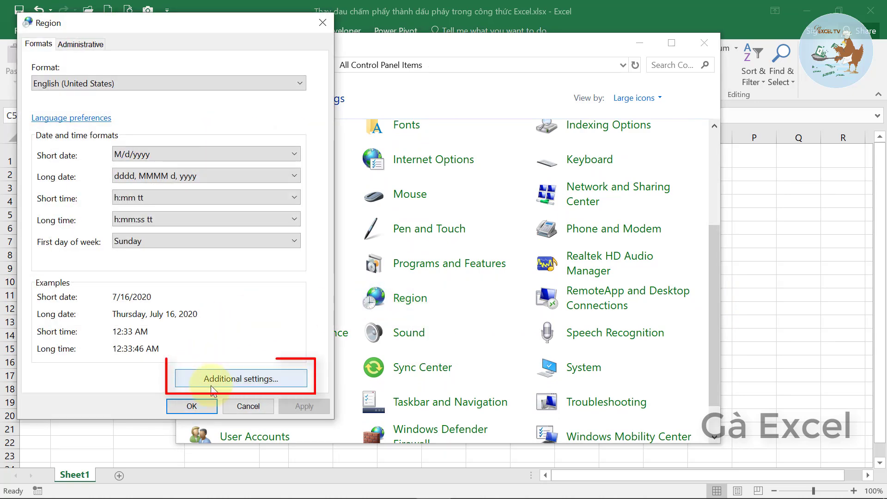
Step: Change the list separator from ; to , in Additional settings and apply it
left_click(255, 381)
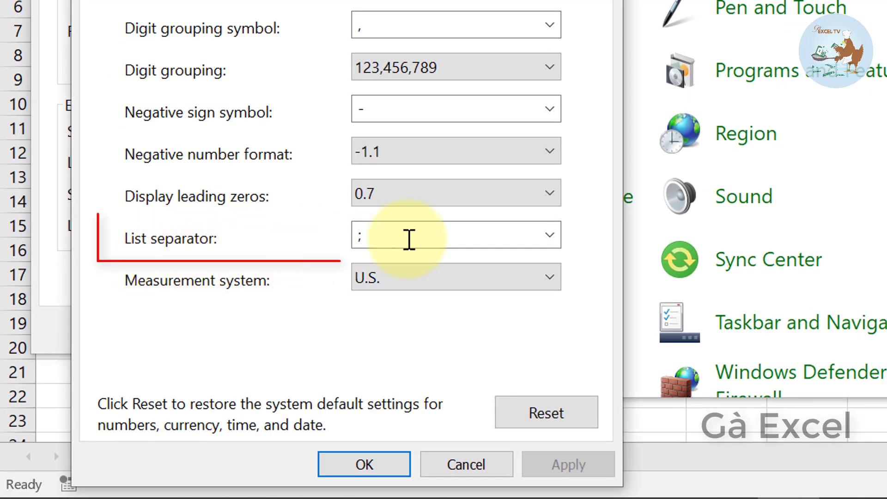
double_click(393, 238)
type(",")
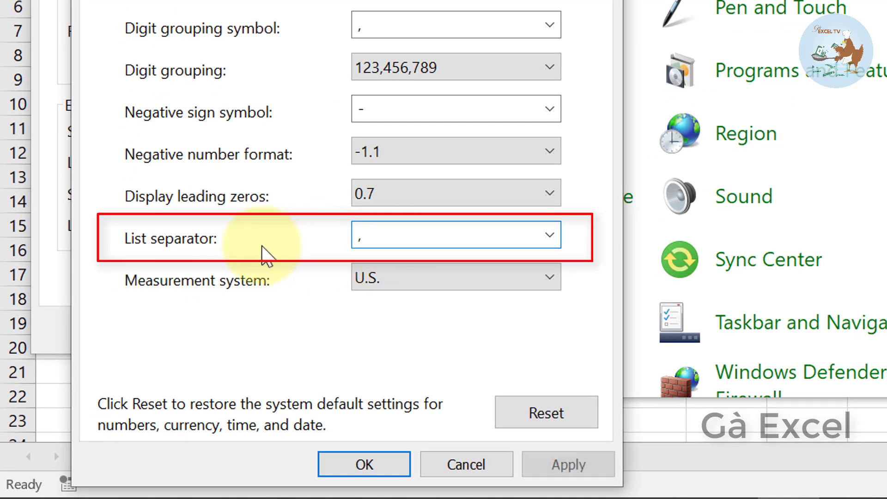
left_click(590, 457)
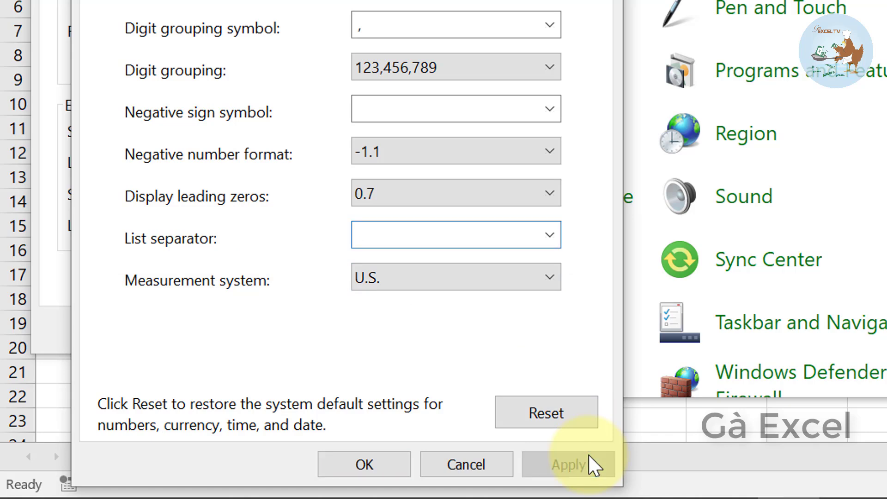
left_click(368, 468)
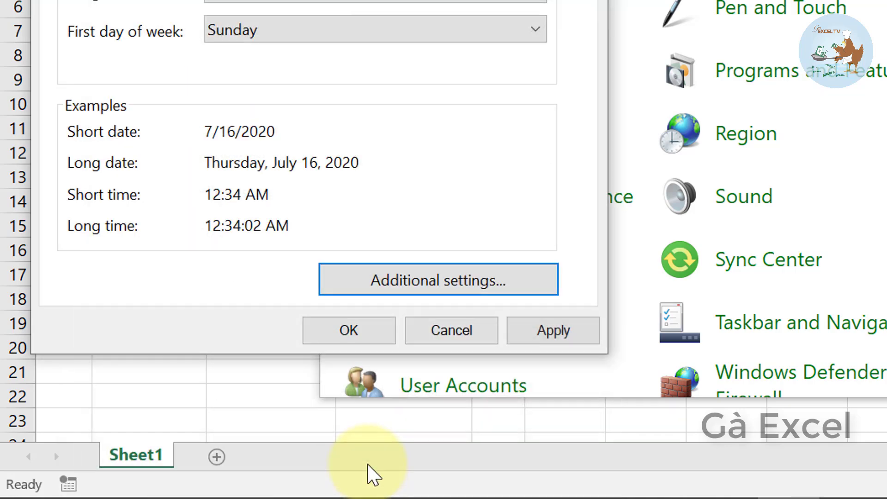
left_click(558, 340)
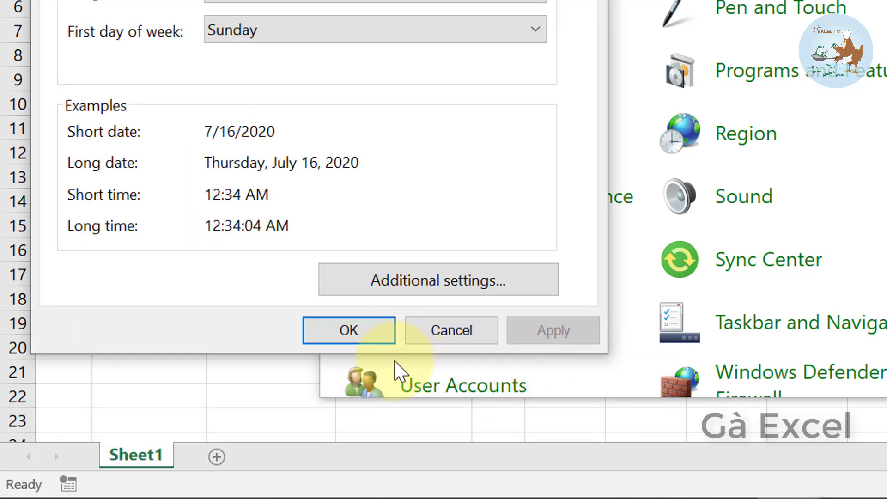
left_click(351, 340)
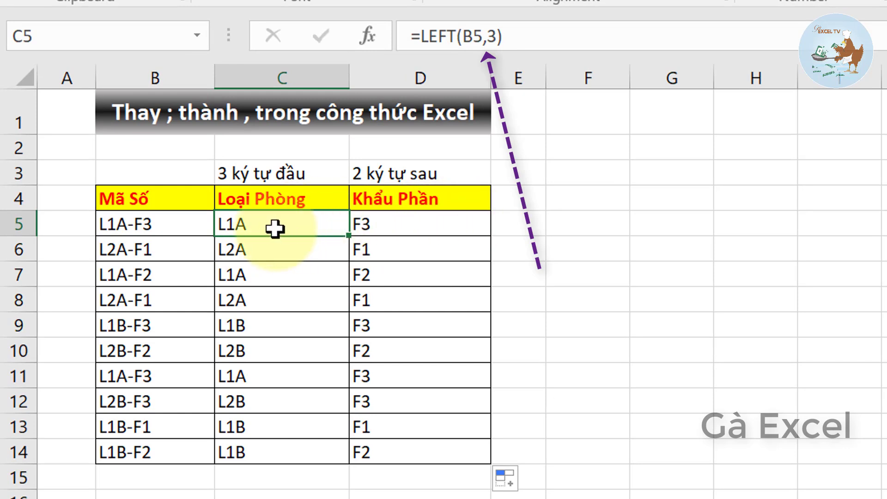
Step: Delete the old LEFT and RIGHT results from C5:D14
left_click_drag(273, 224, 424, 452)
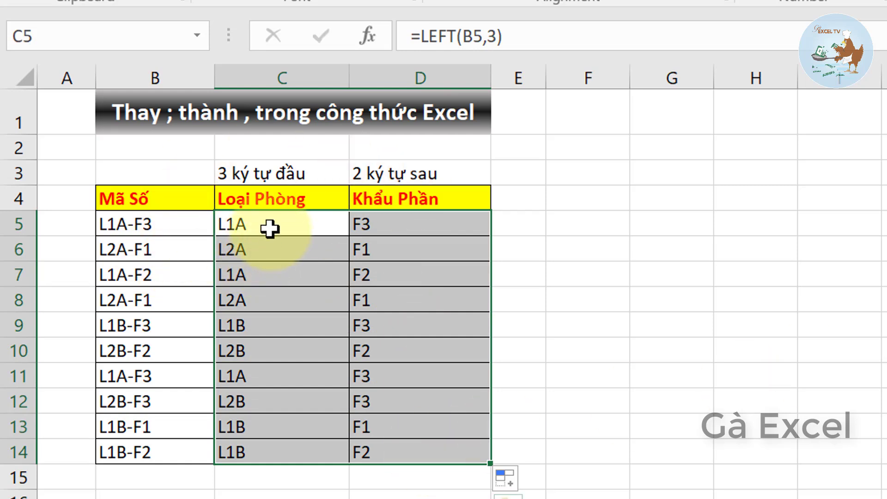
key("Delete")
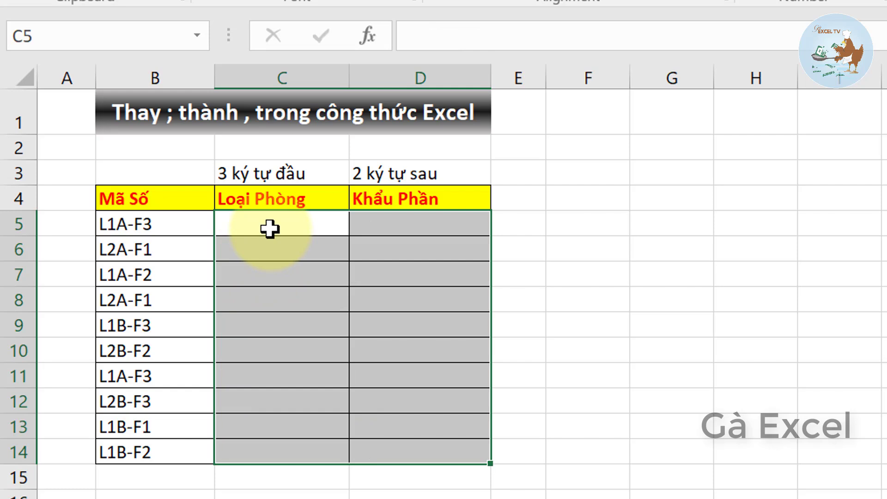
Step: Enter =LEFT(B5,3) in C5 using a comma separator
left_click(269, 228)
type("le")
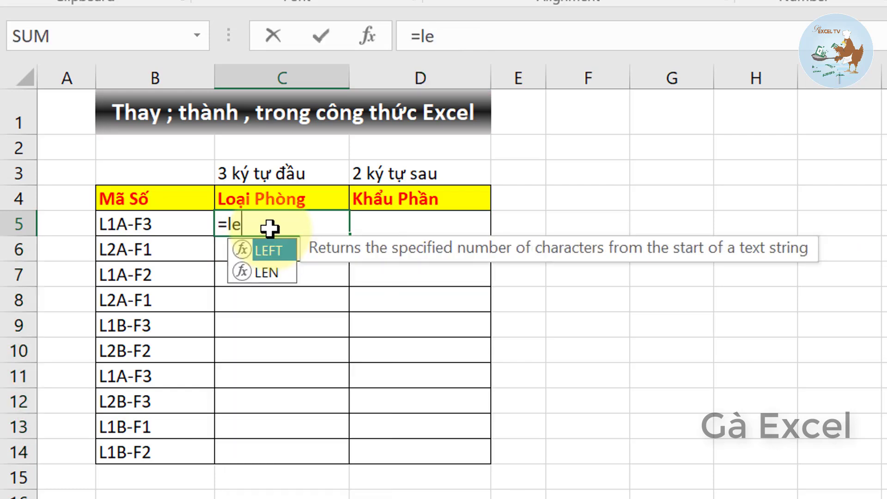
key("Tab")
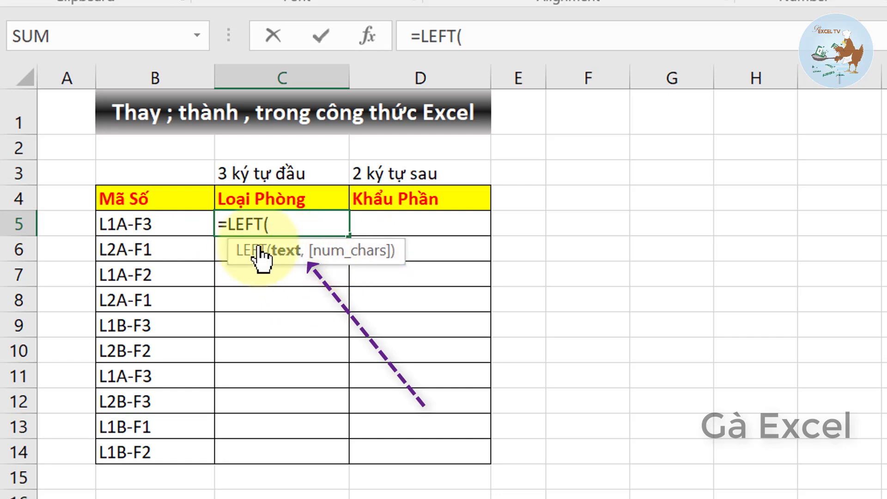
left_click(157, 224)
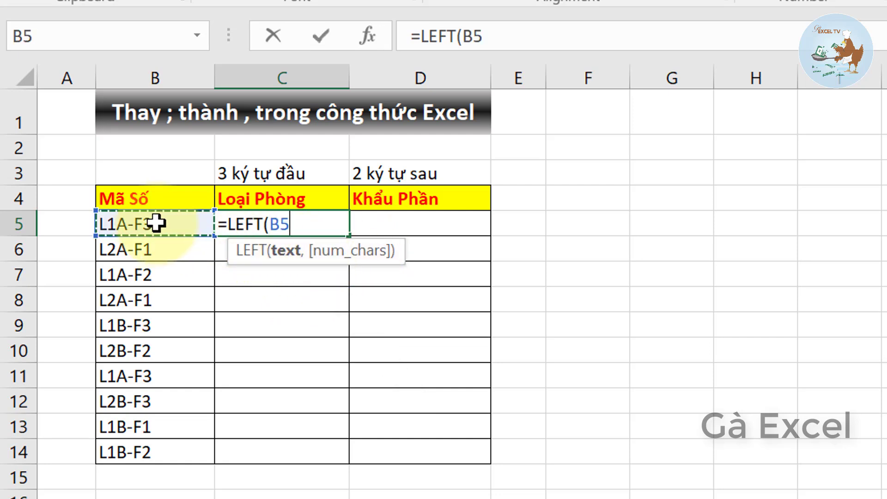
type(",3")
key("Return")
key("Up")
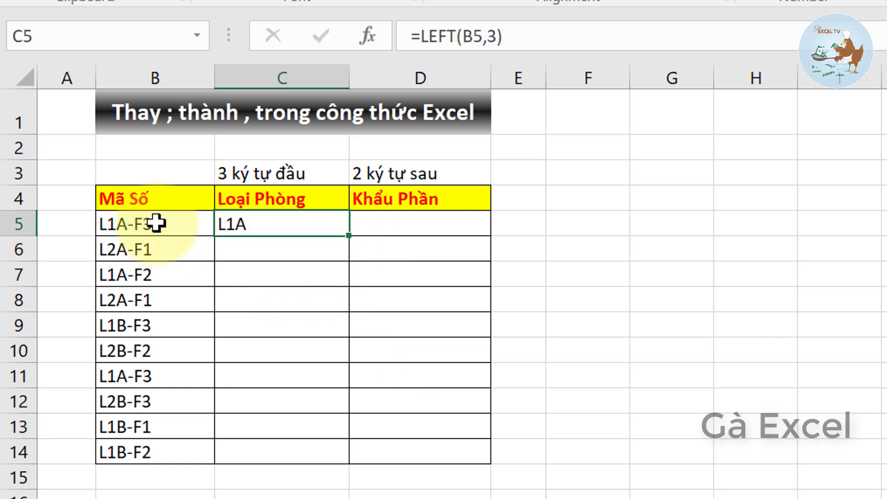
Step: Enter =RIGHT(B5,2) in D5 using a comma separator
left_click(424, 219)
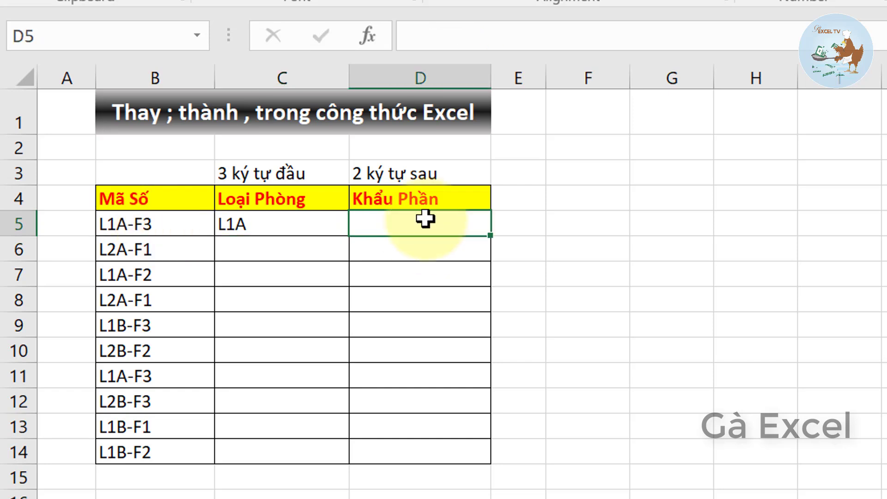
type("=ri")
key("Tab")
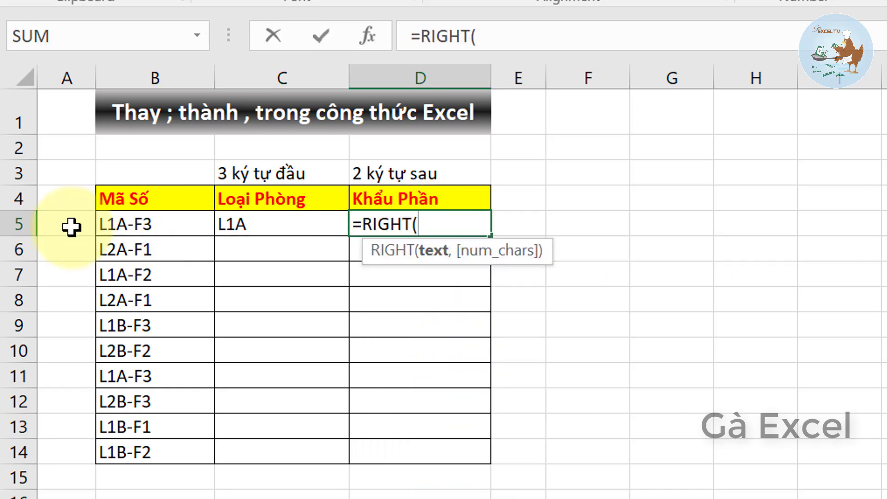
left_click(117, 225)
type(",2")
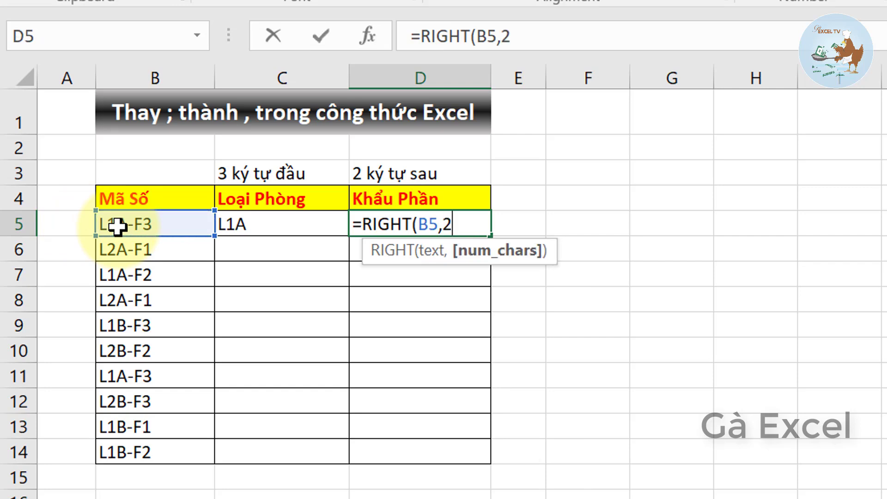
key("Return")
Step: Fill both C5:D5 formulas down through row 14
left_click_drag(380, 224, 380, 224)
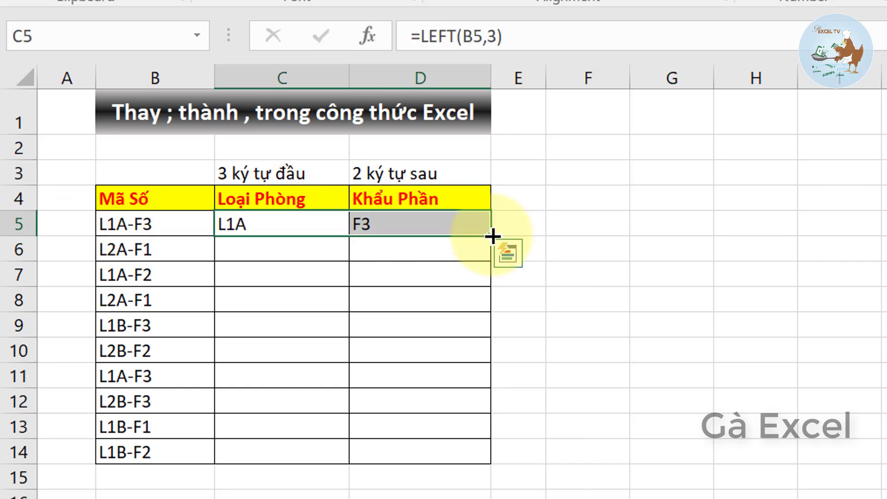
double_click(491, 237)
left_click(402, 227)
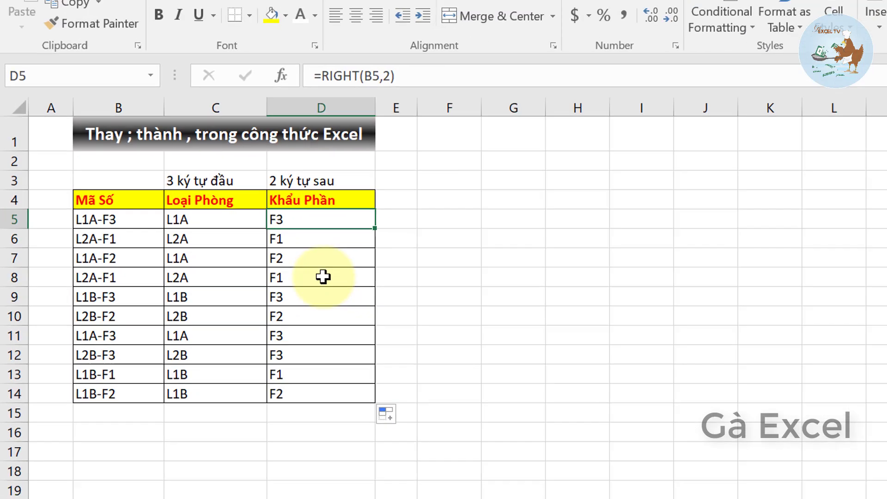